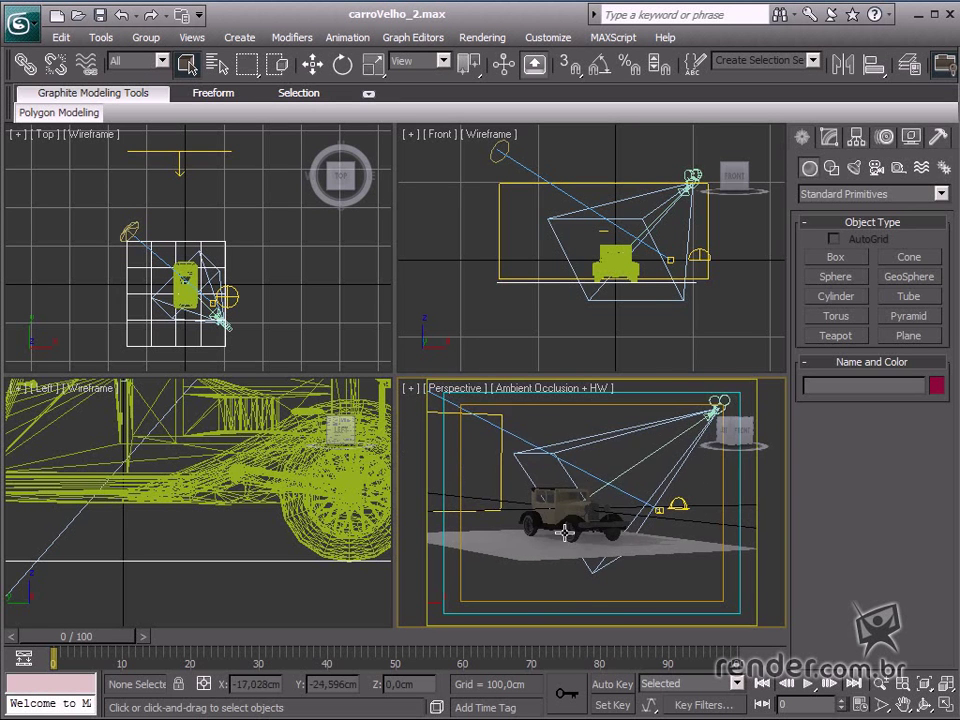
- Frame the old car closely in a maximized Perspective view, render the image, and dismiss the result
scroll(566, 537, "up", 3)
mouse_move(566, 537)
middle_mouse_down()
mouse_move(623, 522)
mouse_move(606, 540)
mouse_move(520, 561)
mouse_move(576, 544)
middle_mouse_up()
scroll(514, 559, "down", 2)
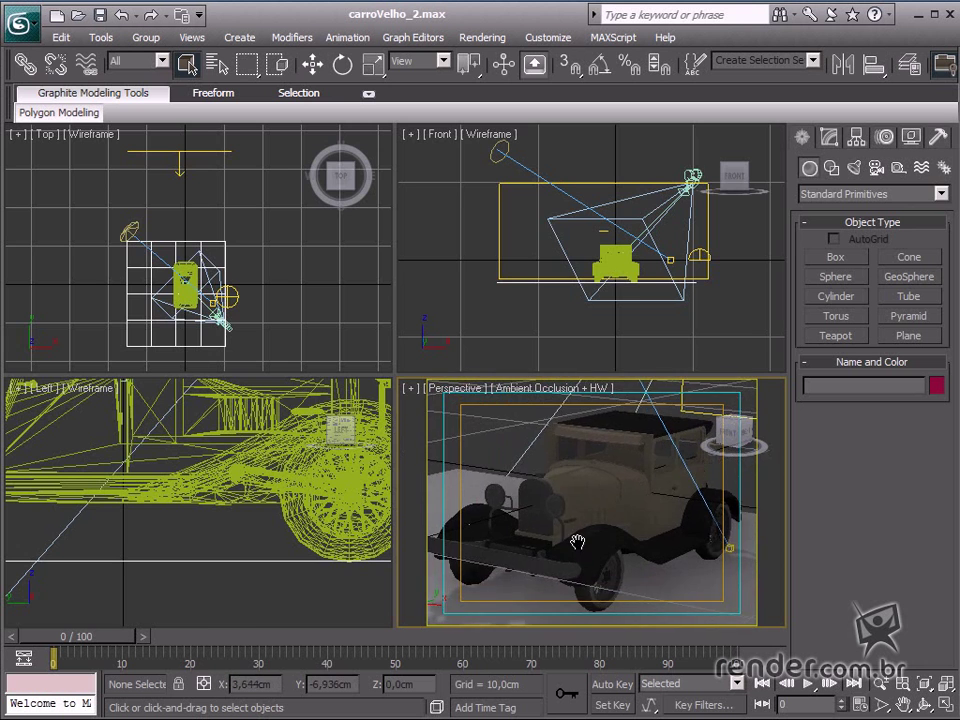
key("shift+z")
key("shift+z")
key("shift+z")
key("shift+z")
key("alt+w")
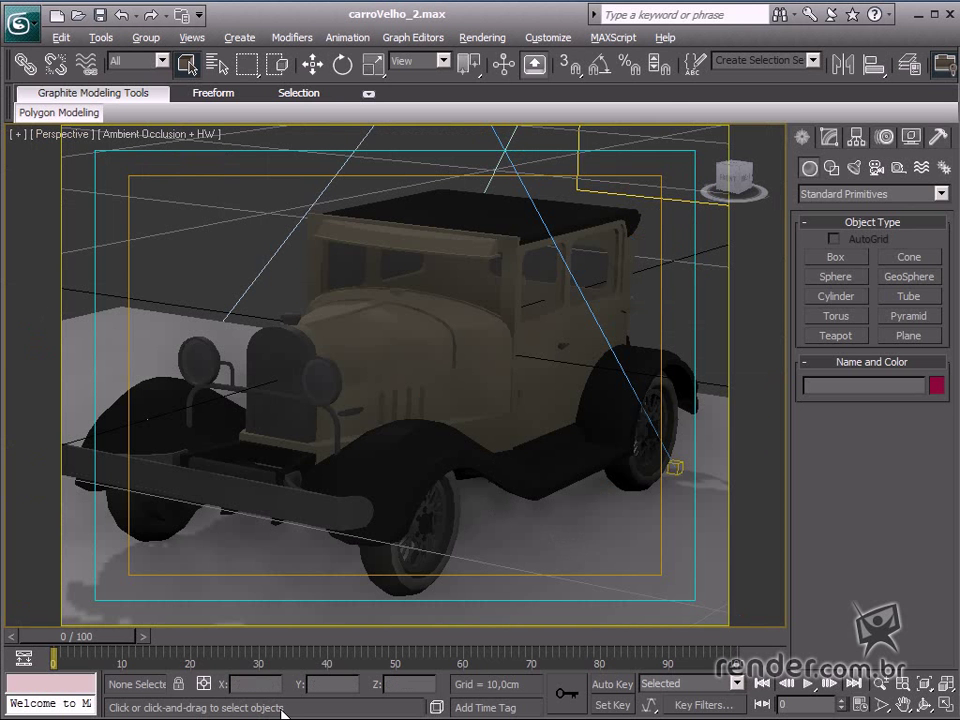
left_click(482, 37)
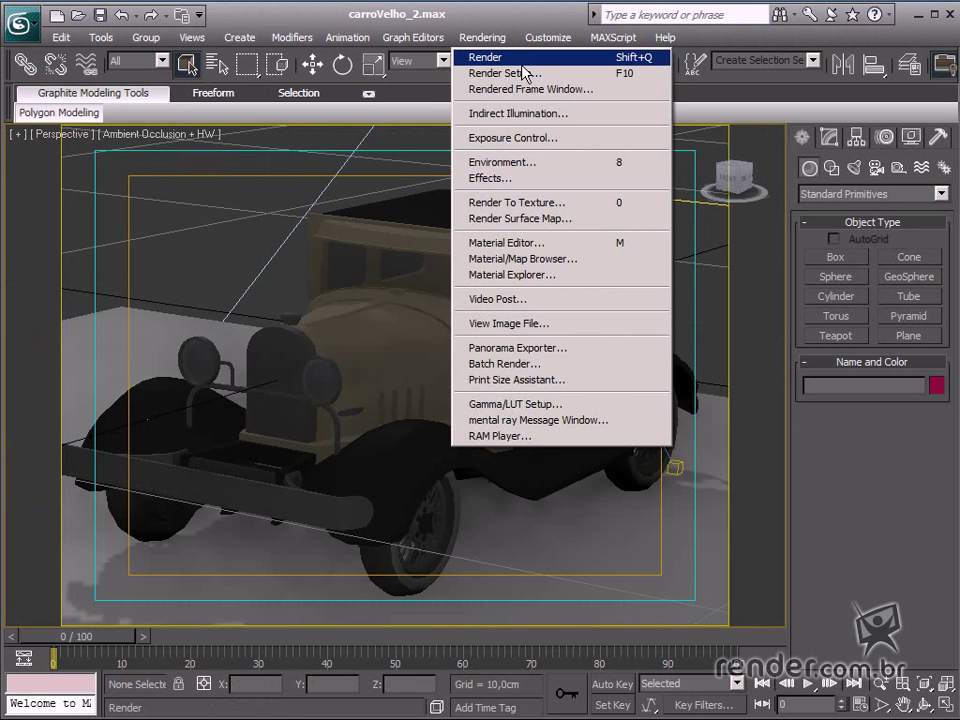
left_click(522, 60)
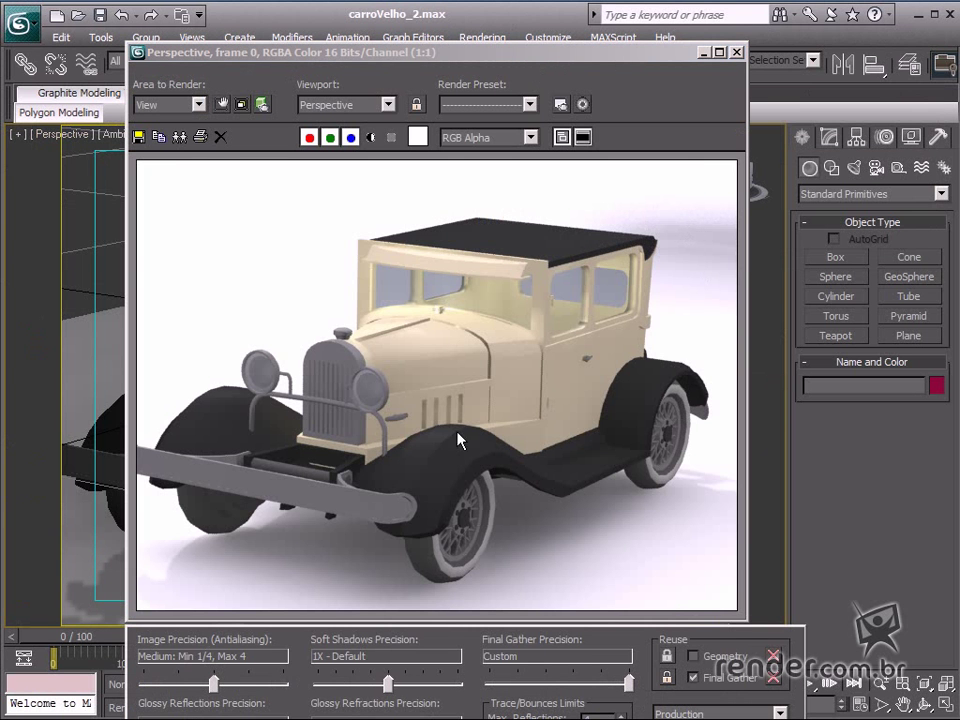
left_click(737, 52)
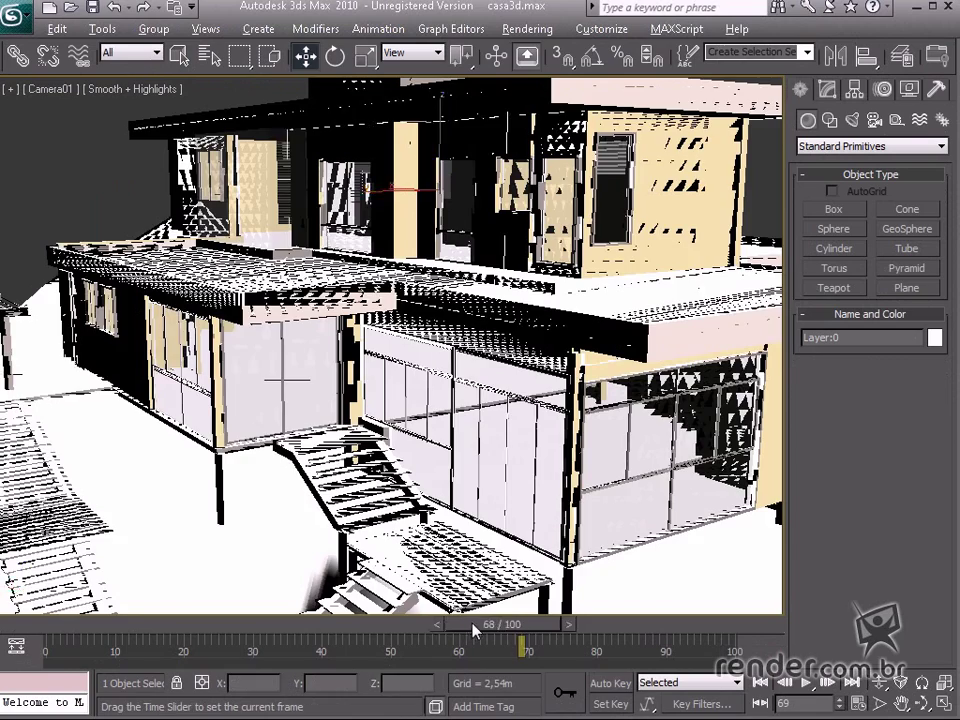
- Scrub the casa3d.max camera animation back to the beginning and show the house in all four viewports
left_click_drag(474, 624, 44, 612)
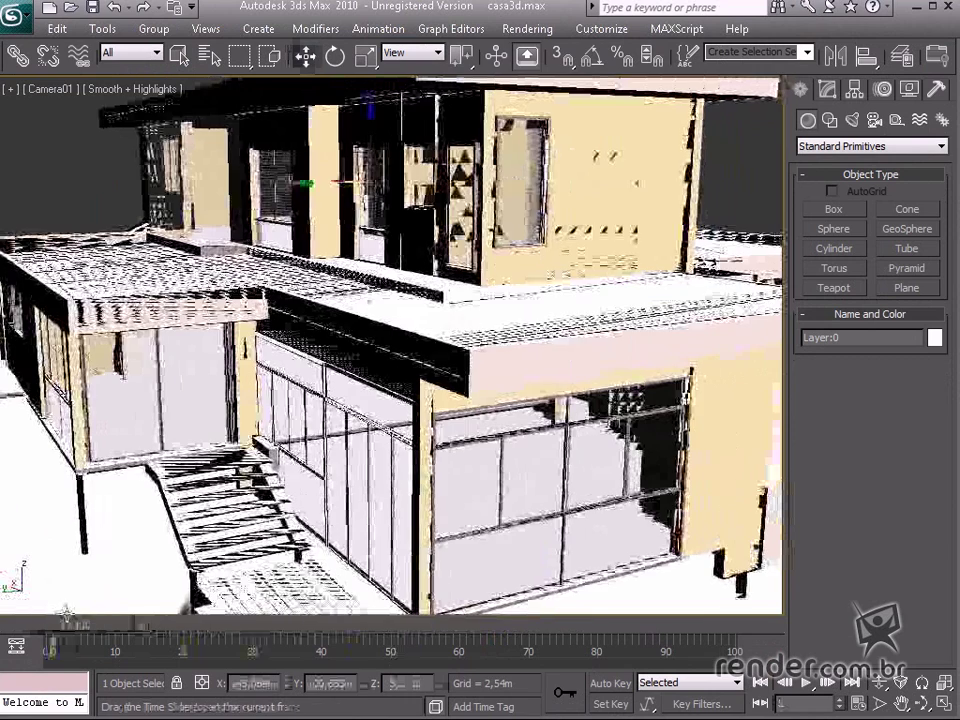
key("alt+w")
middle_click_drag(184, 418, 207, 506)
scroll(192, 498, "up", 5)
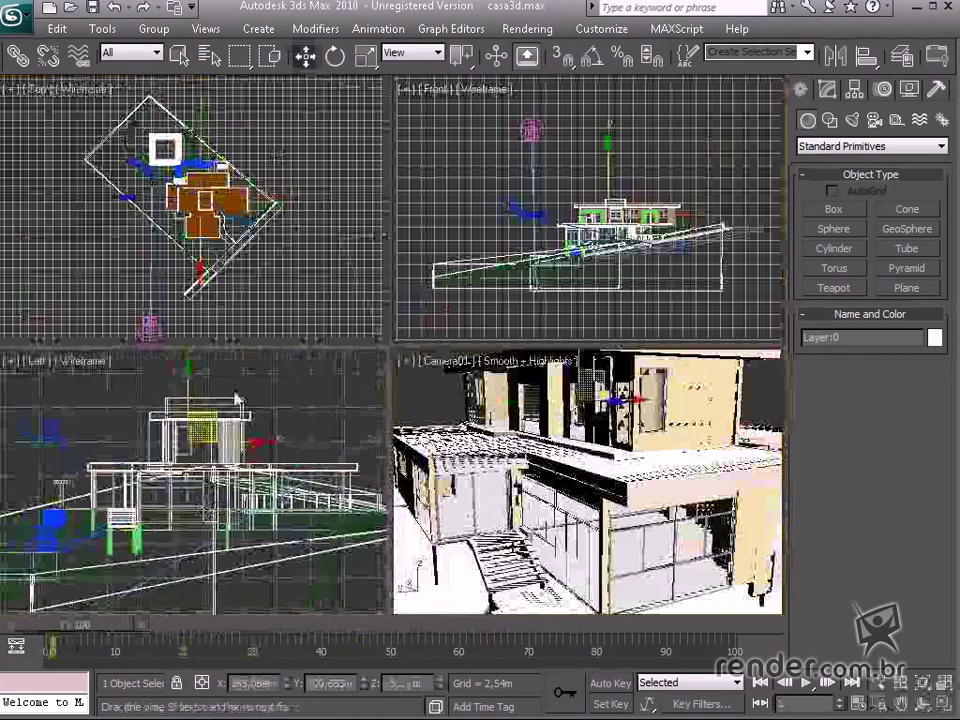
left_click(235, 399)
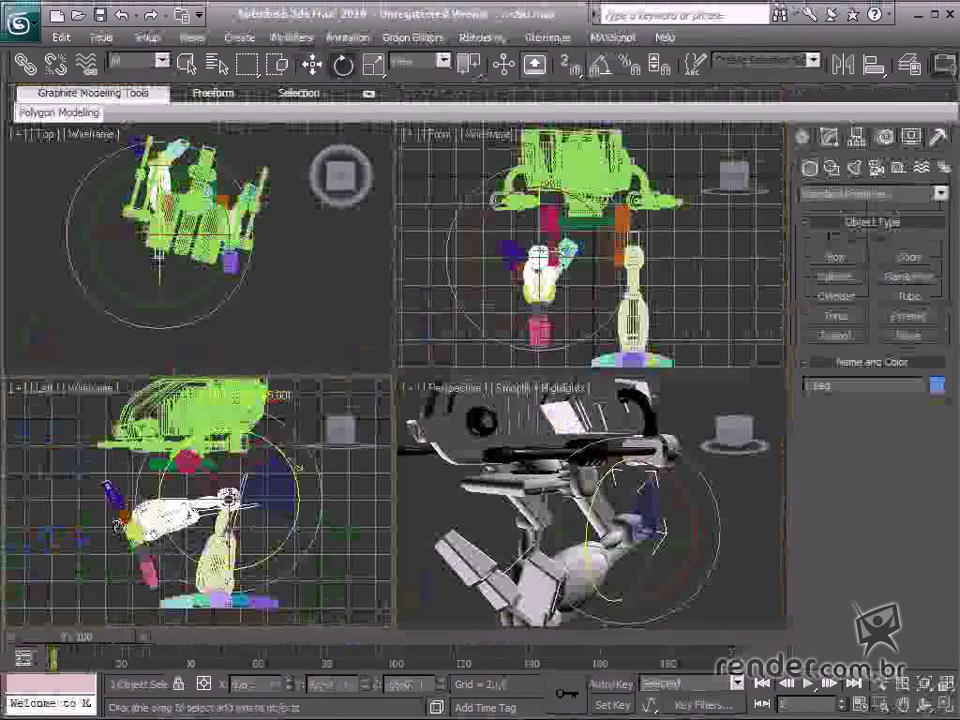
- Rotate the robot's L_Foot to a roughly level pose and view the whole robot in a maximized Perspective view
left_click(129, 535)
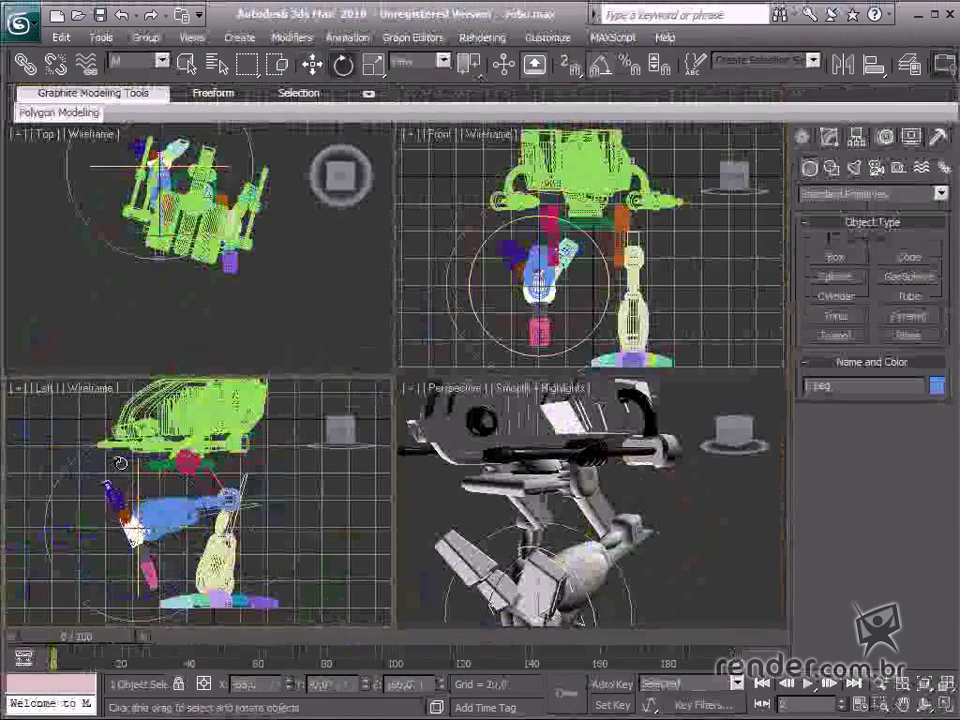
left_click_drag(122, 463, 60, 501)
left_click_drag(725, 582, 645, 583)
right_click(655, 570)
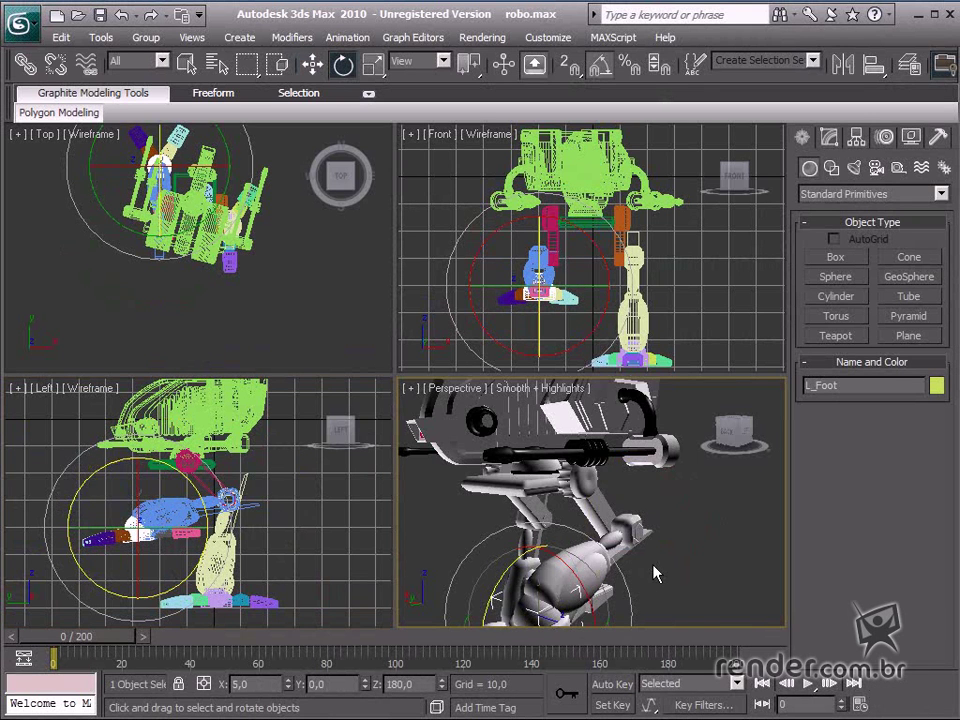
scroll(655, 570, "up", 3)
scroll(655, 570, "down", 7)
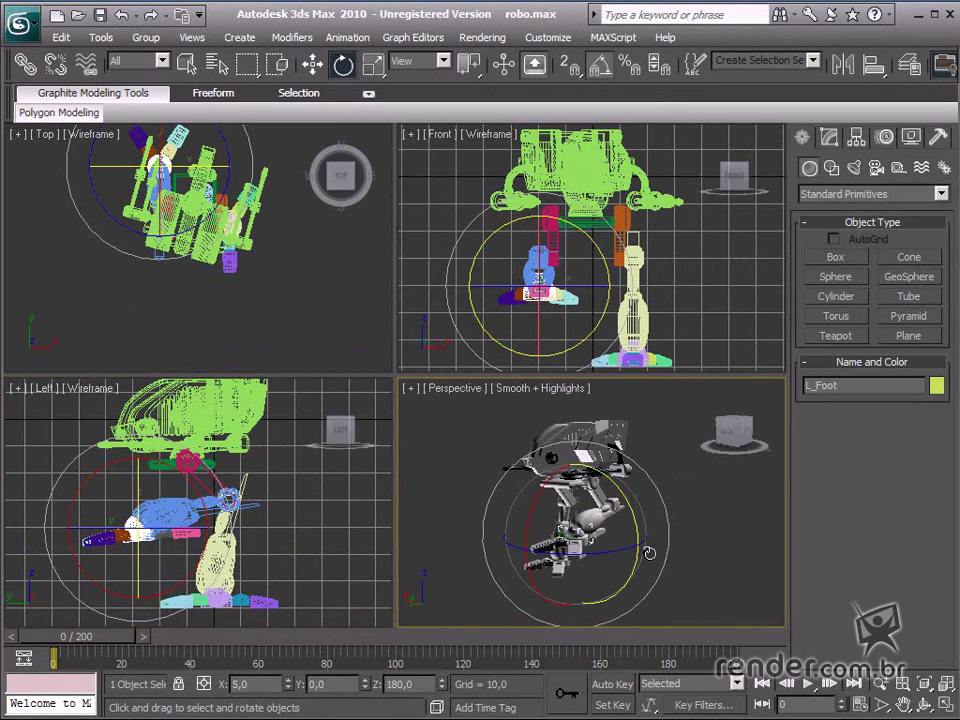
middle_click_drag(650, 553, 605, 518, "alt")
key("ctrl+alt+f")
key("alt+w")
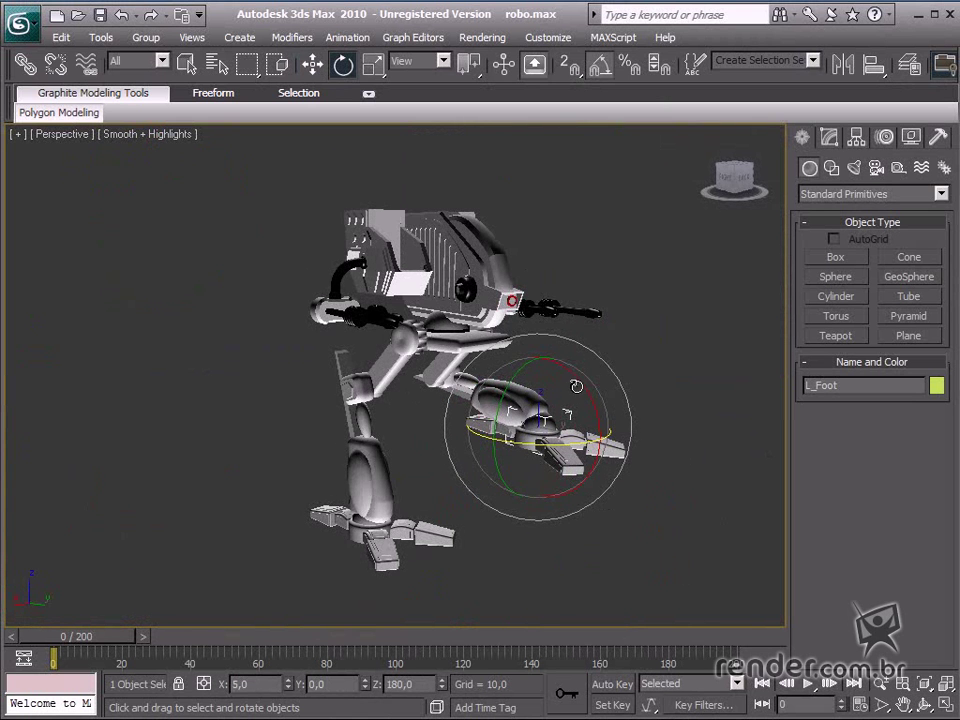
left_click_drag(576, 386, 574, 390)
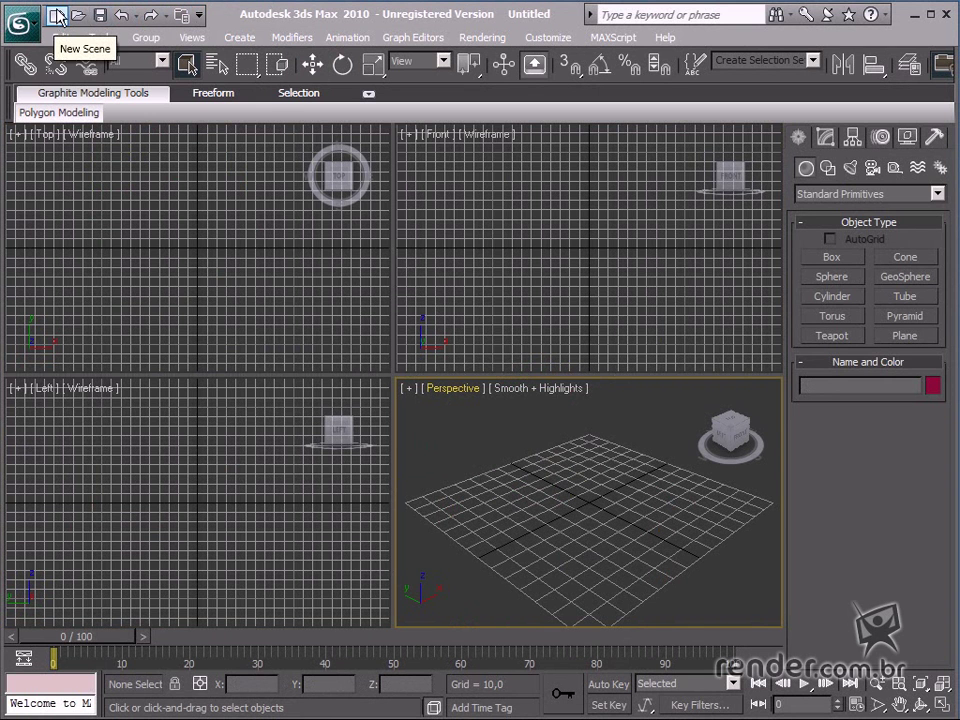
- Examine the Quick Access Toolbar customization options, the editing and view commands, and the application's file commands
left_click(199, 16)
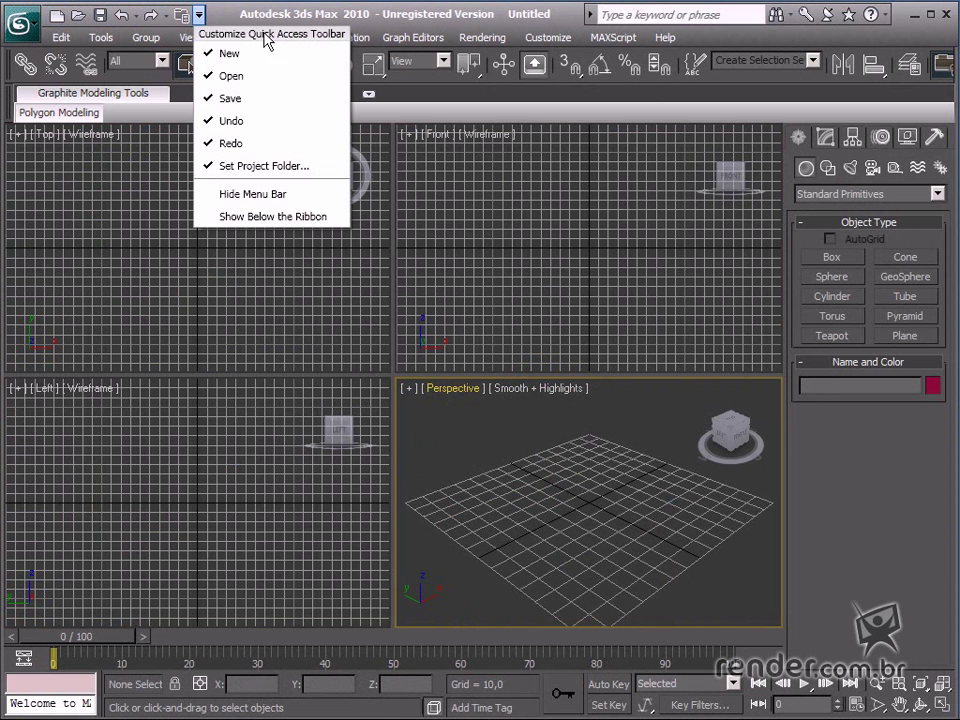
left_click(216, 10)
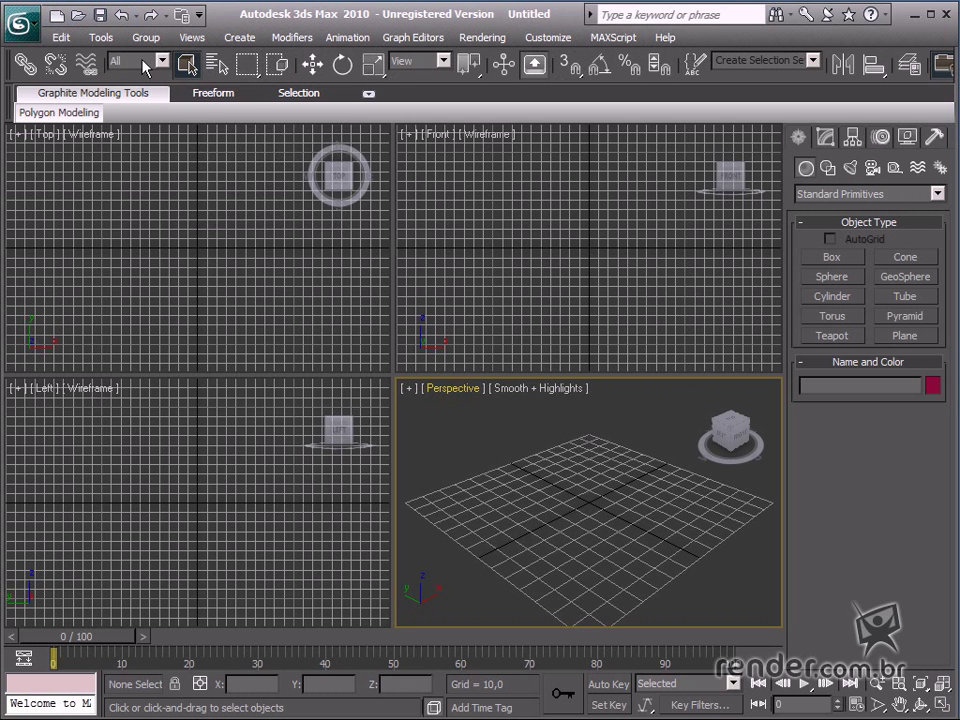
left_click(62, 38)
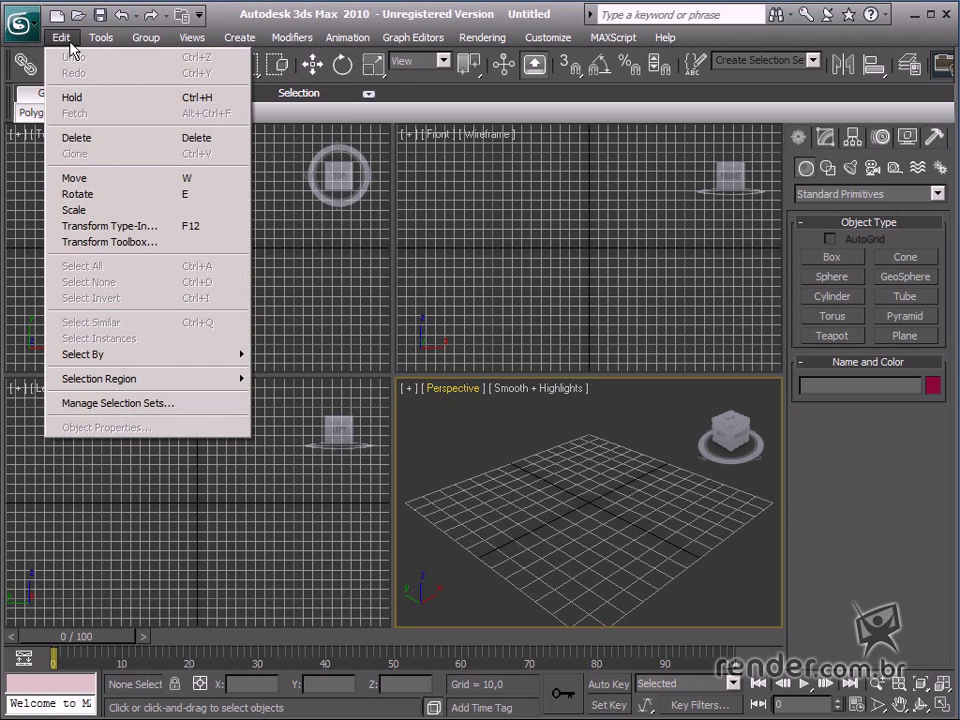
mouse_move(207, 39)
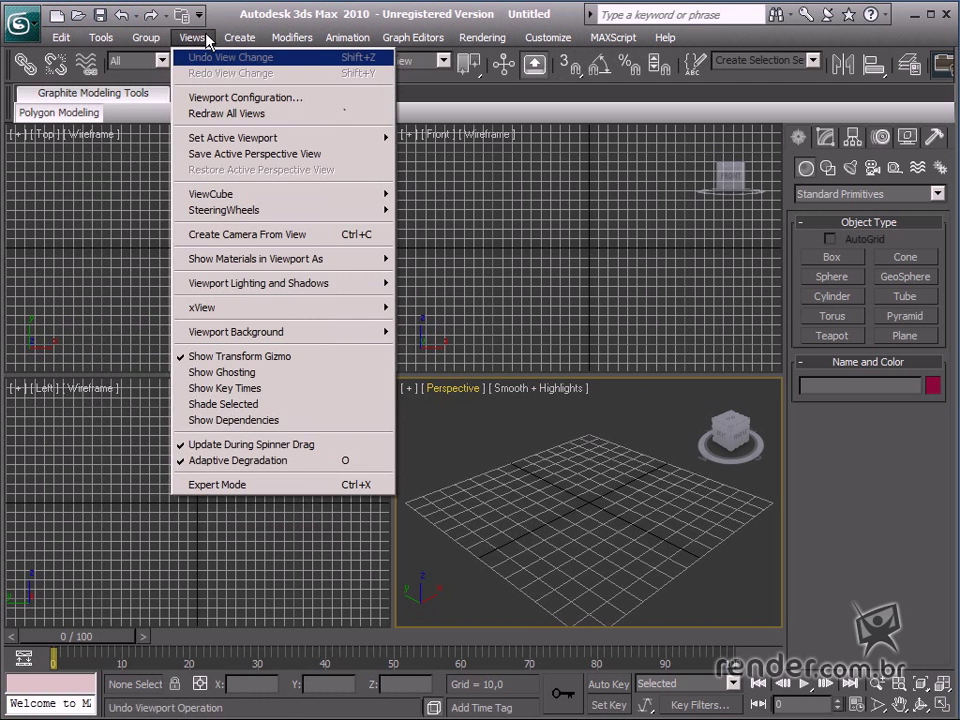
mouse_move(669, 41)
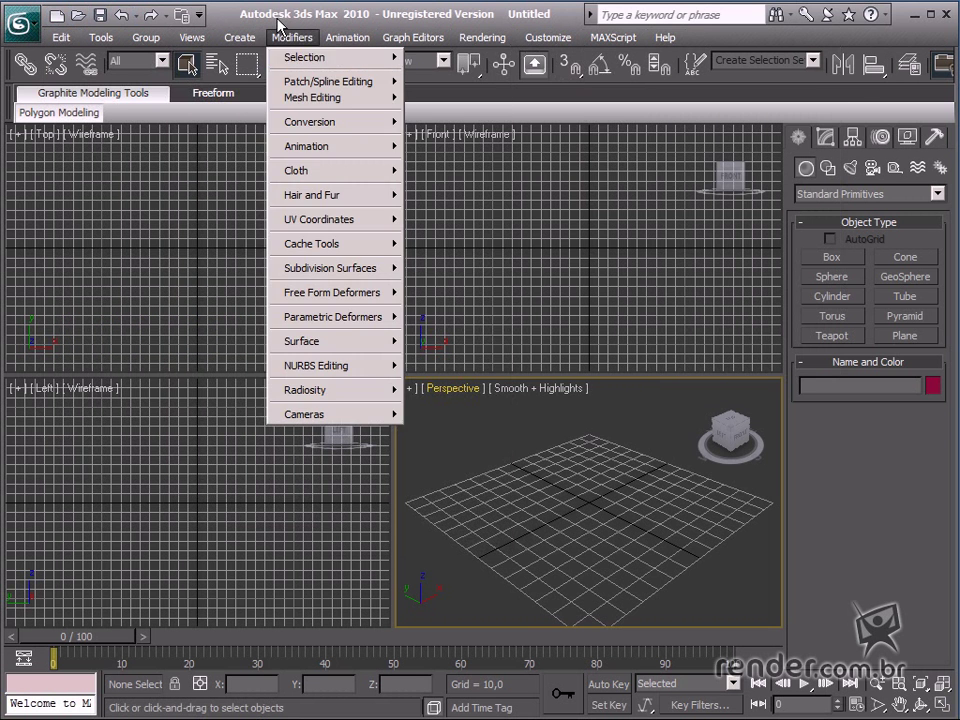
left_click(278, 20)
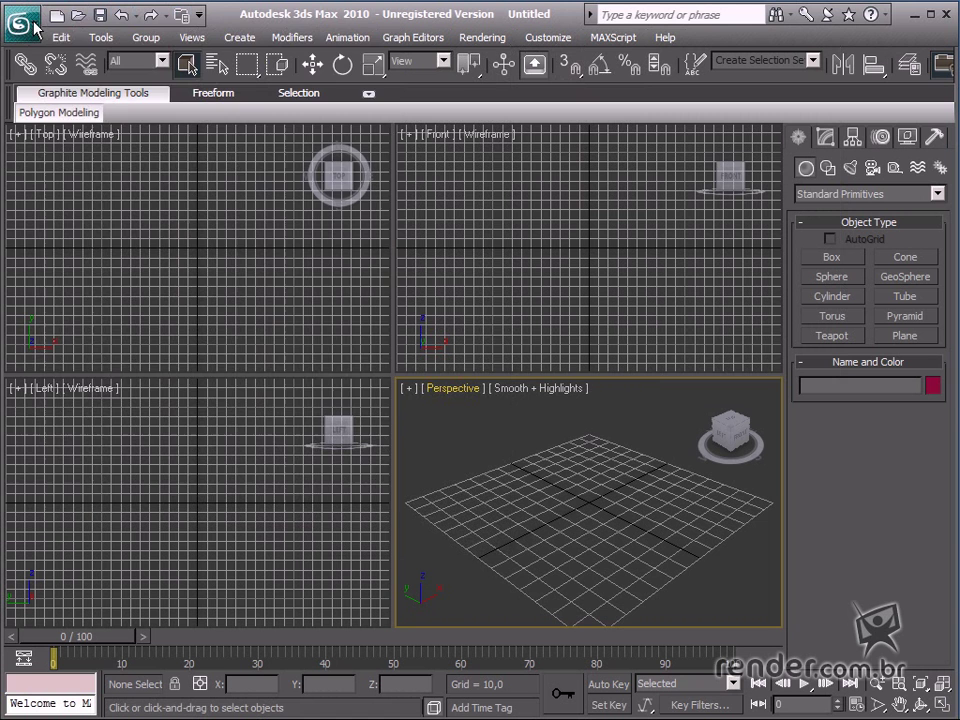
left_click(21, 22)
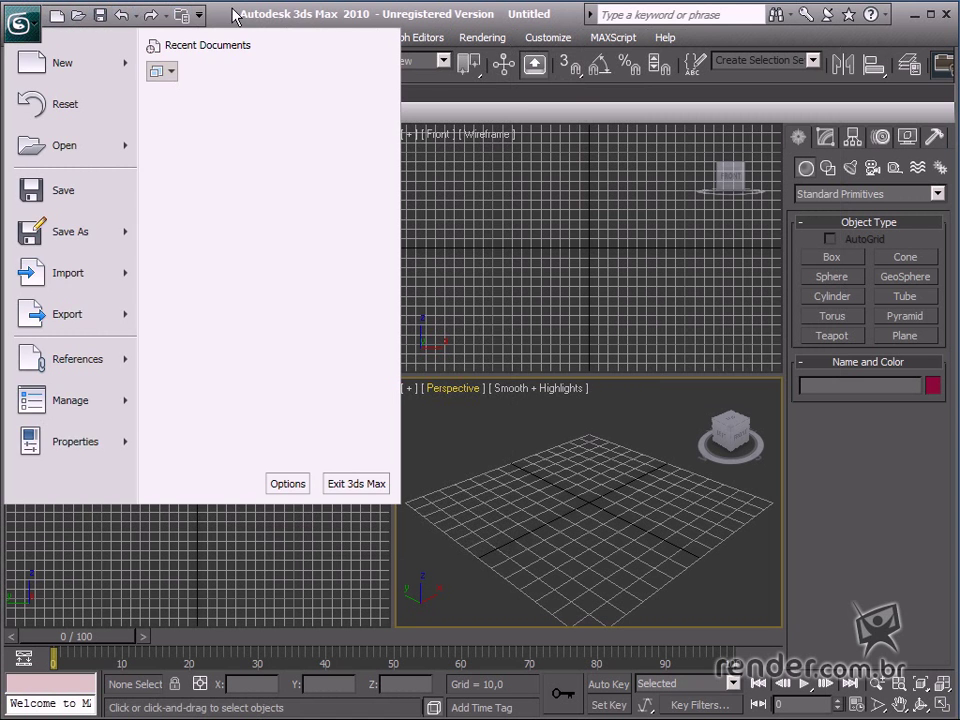
left_click(279, 4)
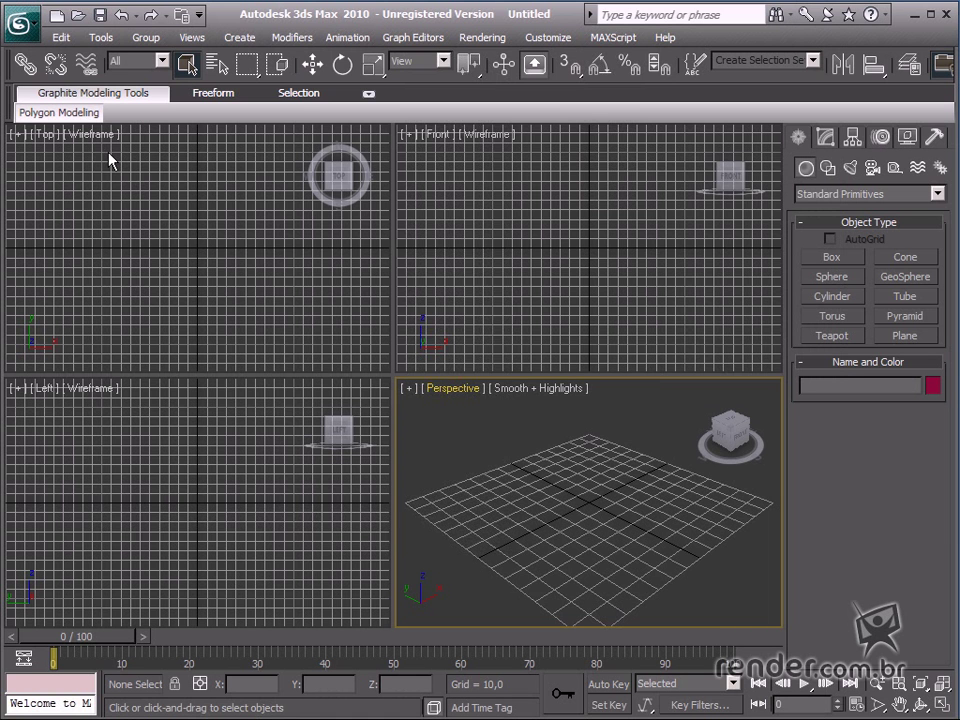
- Examine the Create categories, including Shapes, Lights, Cameras and SpaceWarps, along with the Modifiers and Rendering commands
left_click(240, 37)
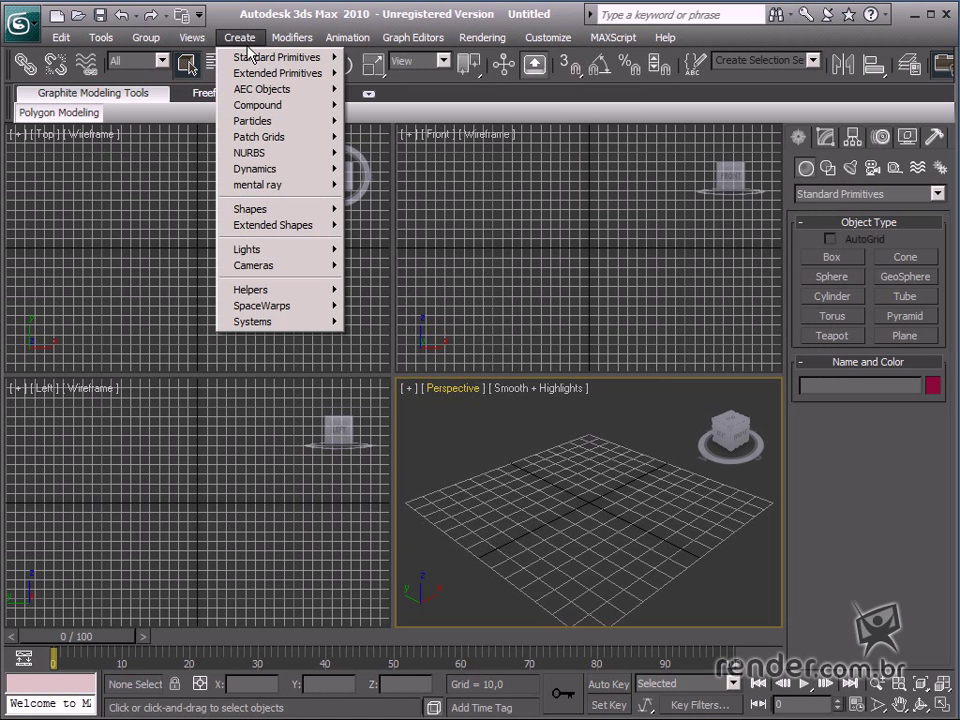
mouse_move(249, 60)
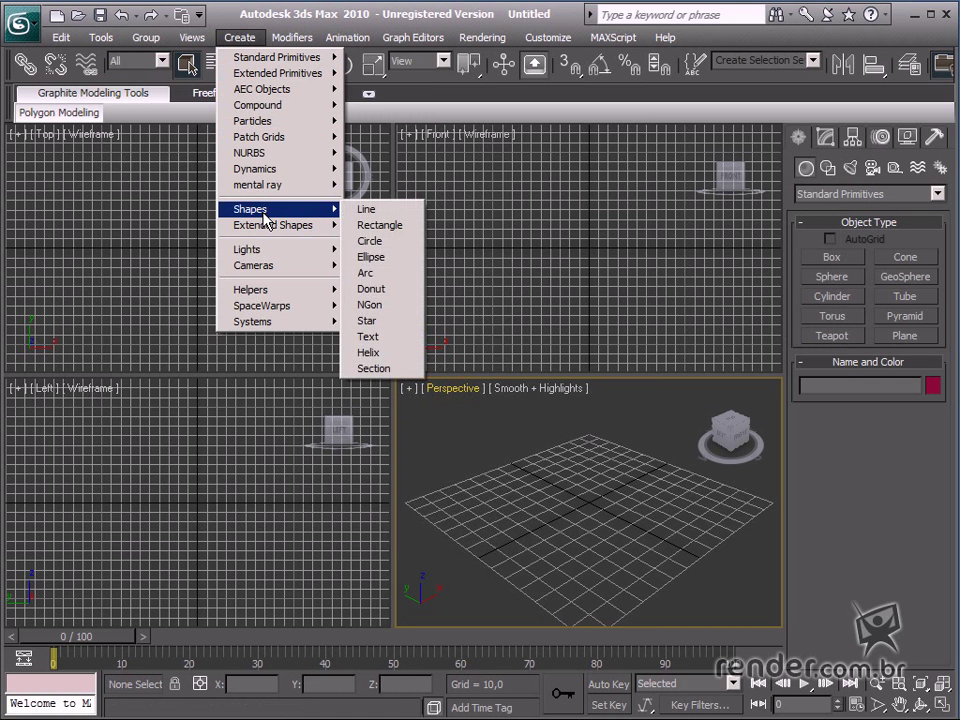
mouse_move(265, 251)
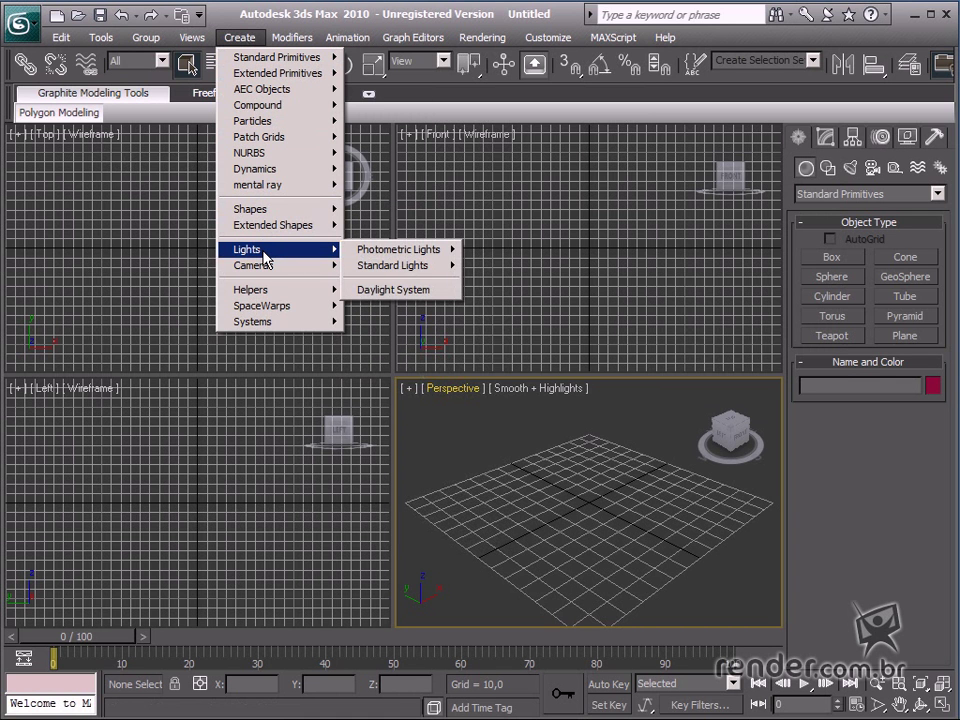
mouse_move(271, 273)
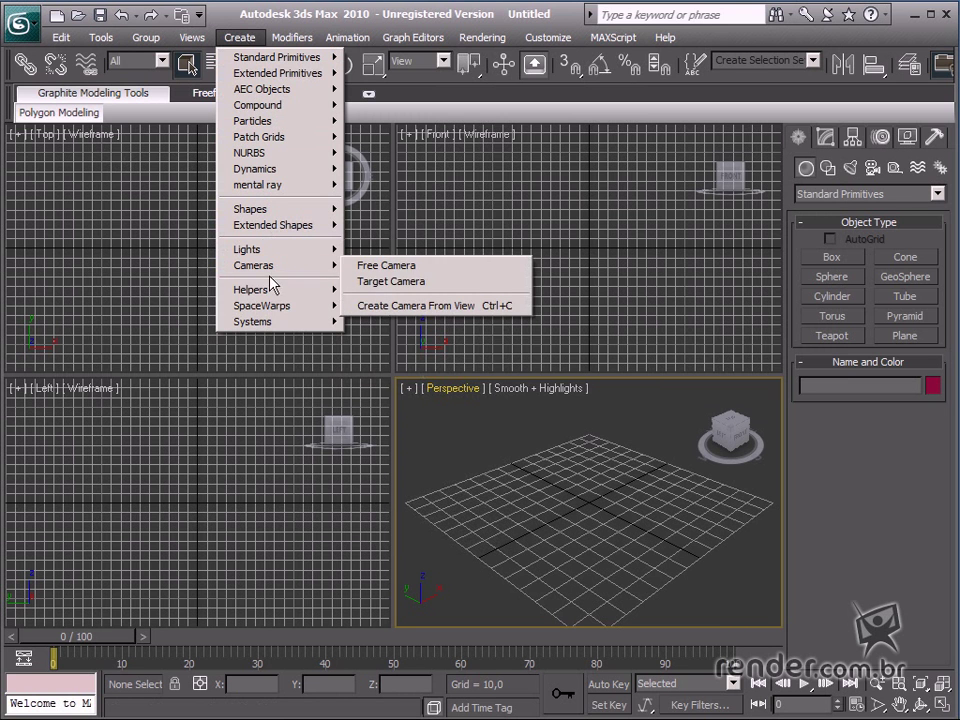
mouse_move(281, 313)
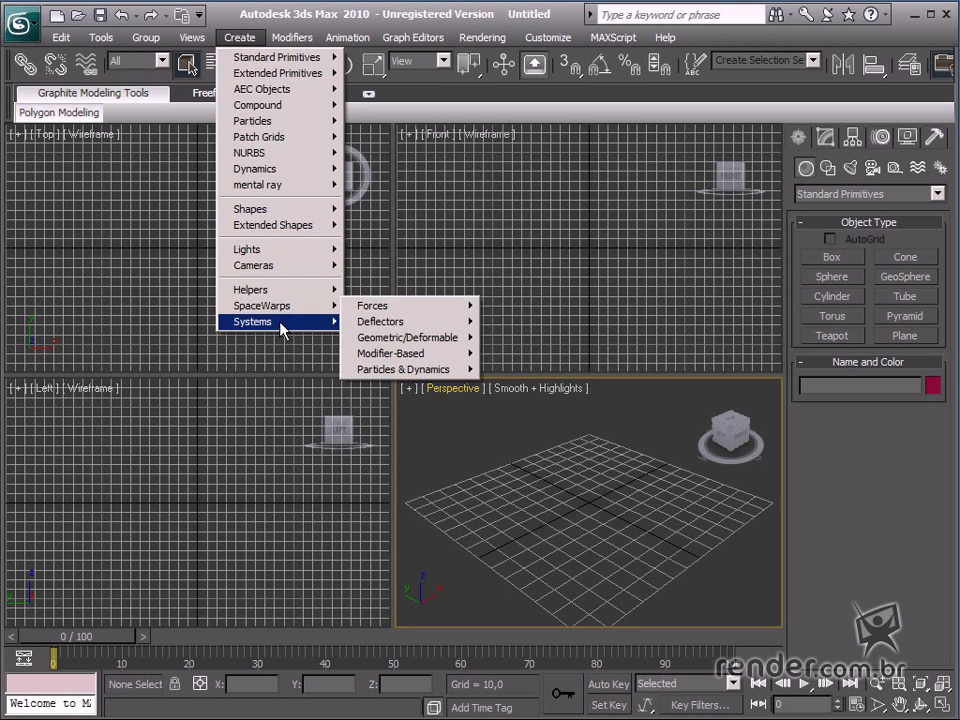
mouse_move(304, 38)
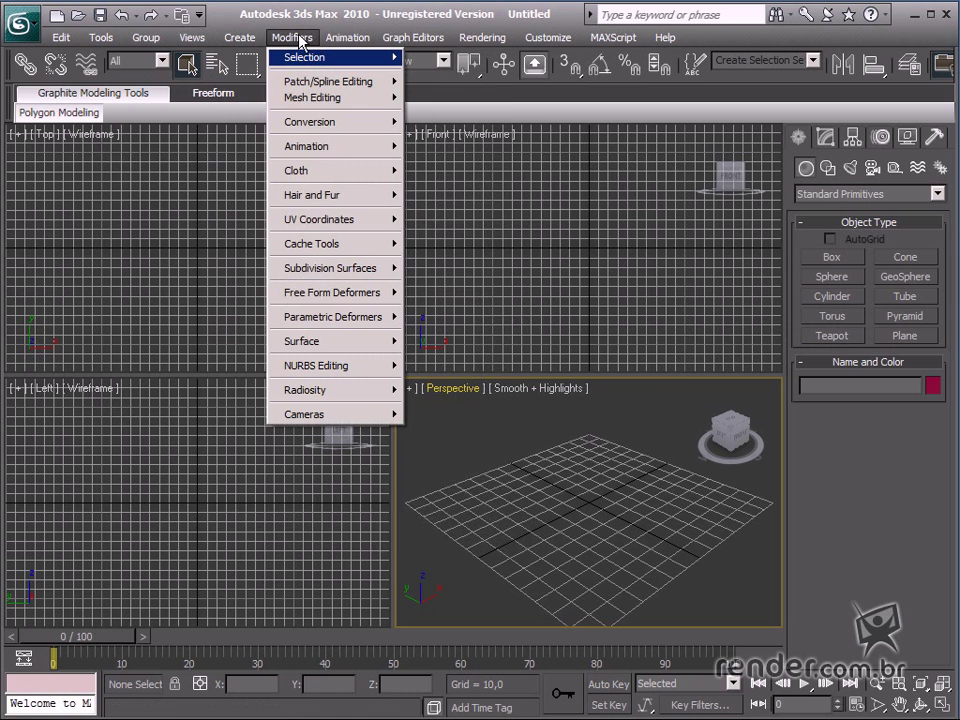
mouse_move(346, 41)
mouse_move(469, 40)
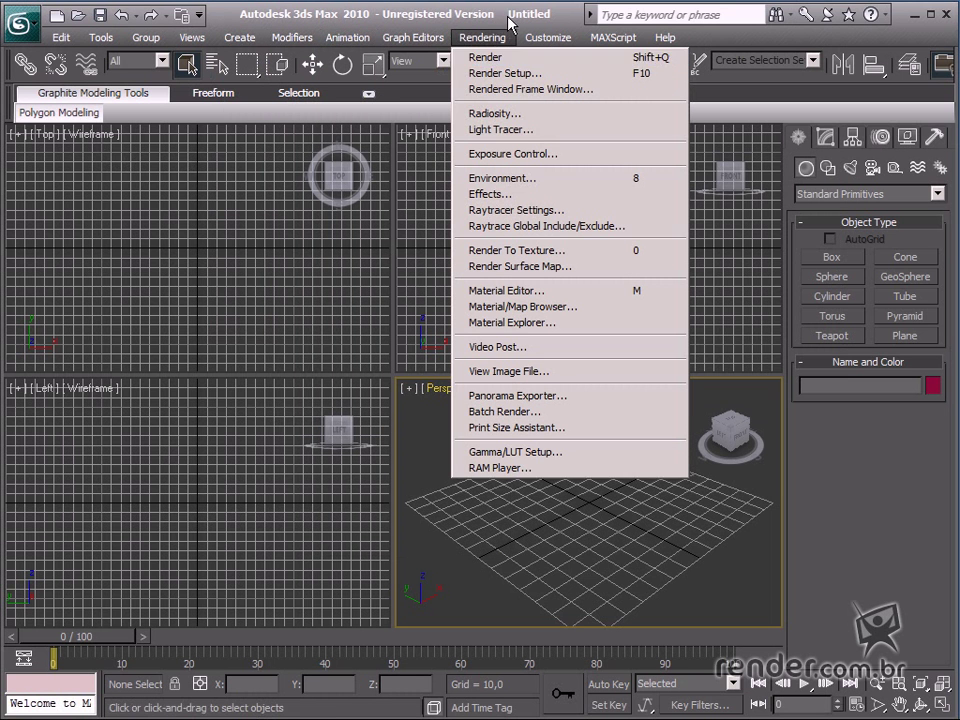
left_click(508, 18)
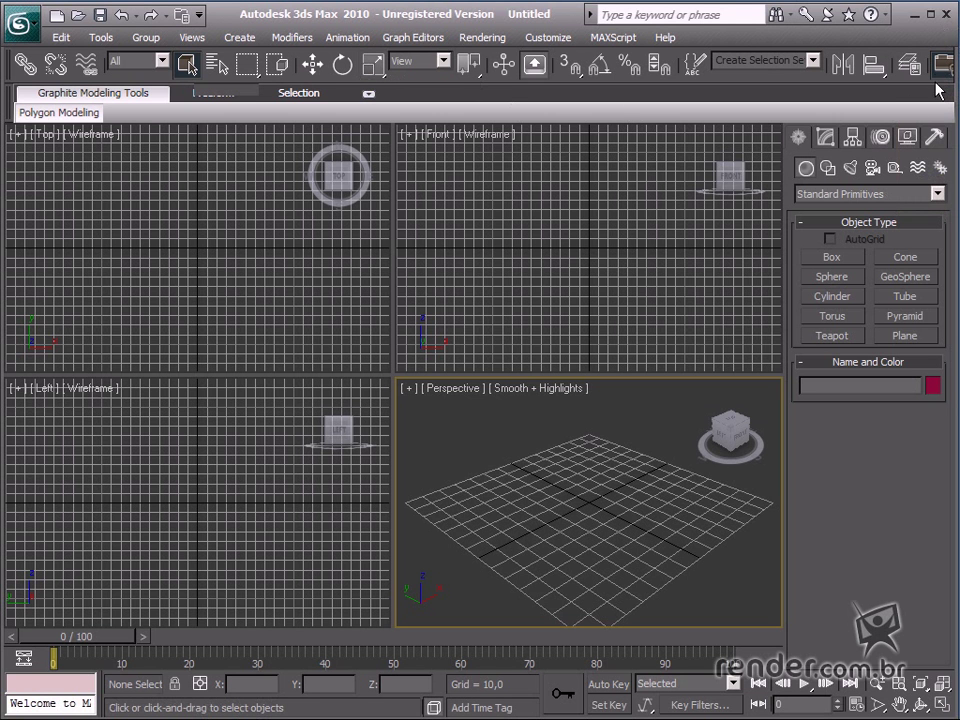
- Reveal the remaining main tools, review the Modify, Hierarchy, Motion, Display and Utilities options, and return to Standard Primitives creation
left_click_drag(938, 88, 585, 73)
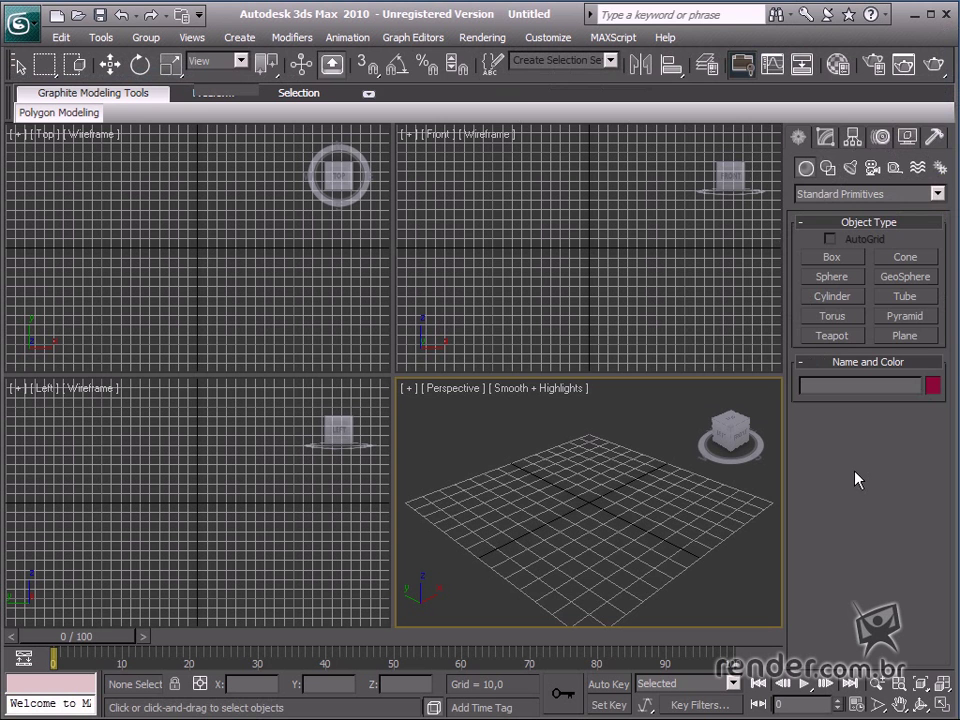
left_click(826, 139)
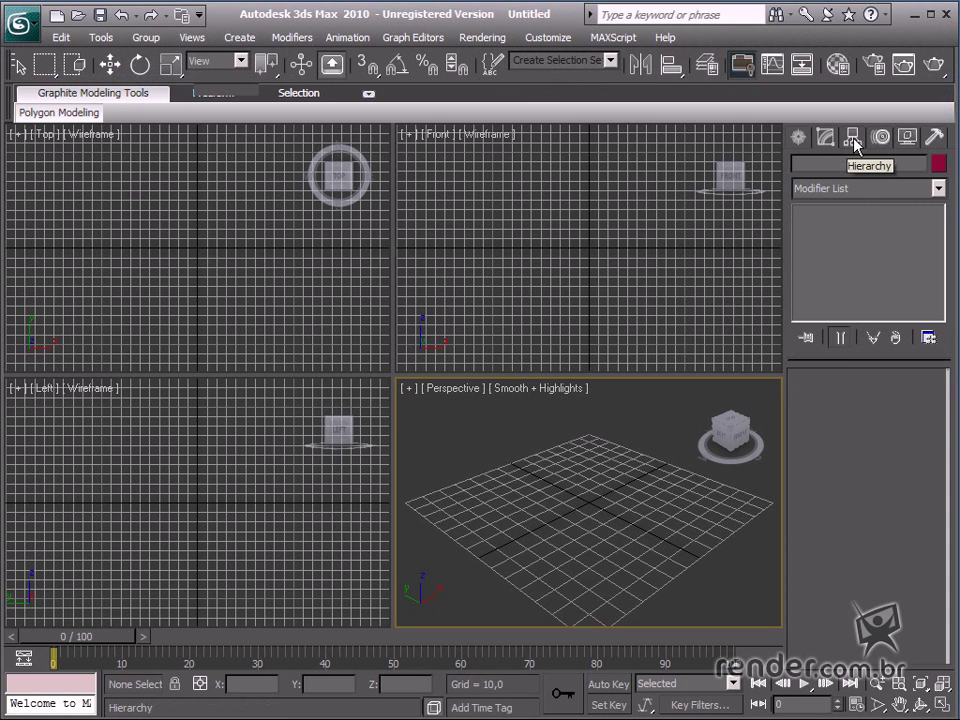
left_click(852, 139)
left_click(881, 139)
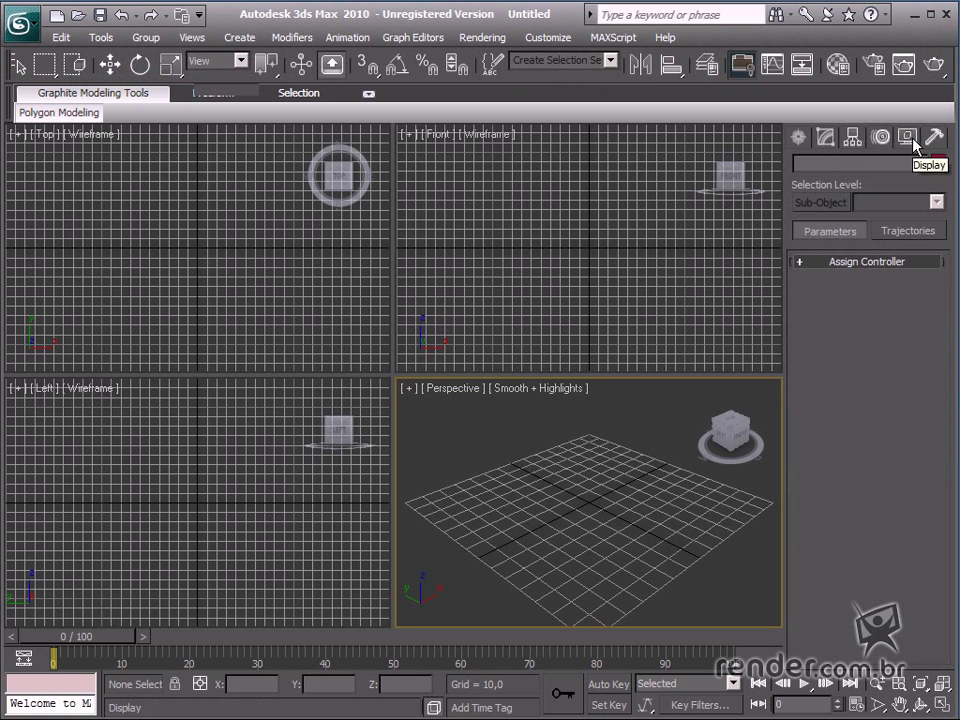
left_click(907, 139)
left_click(933, 139)
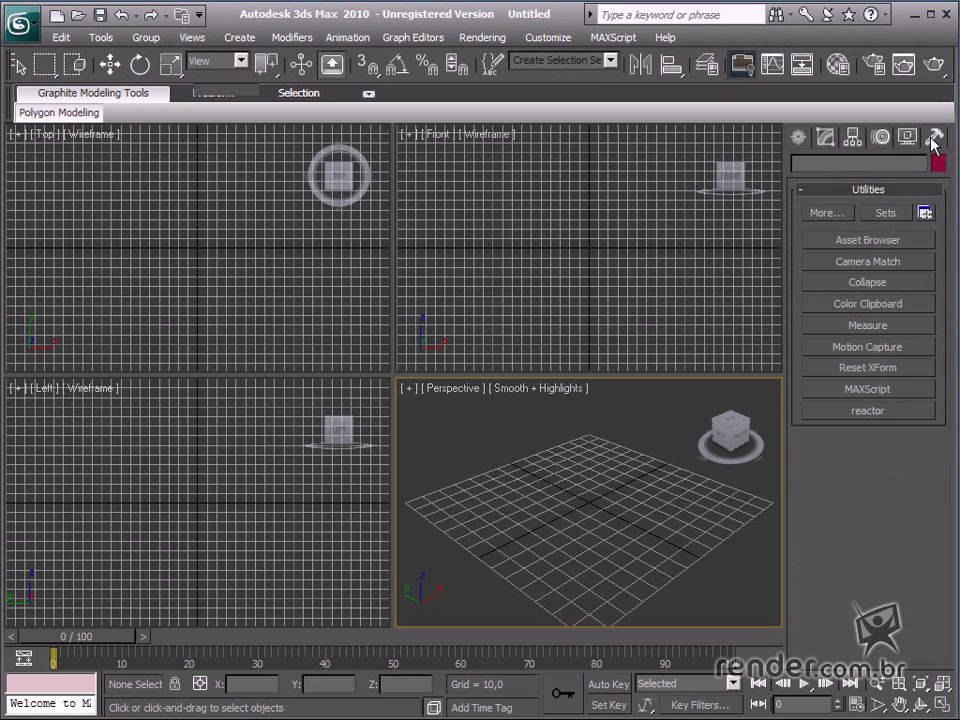
left_click(799, 139)
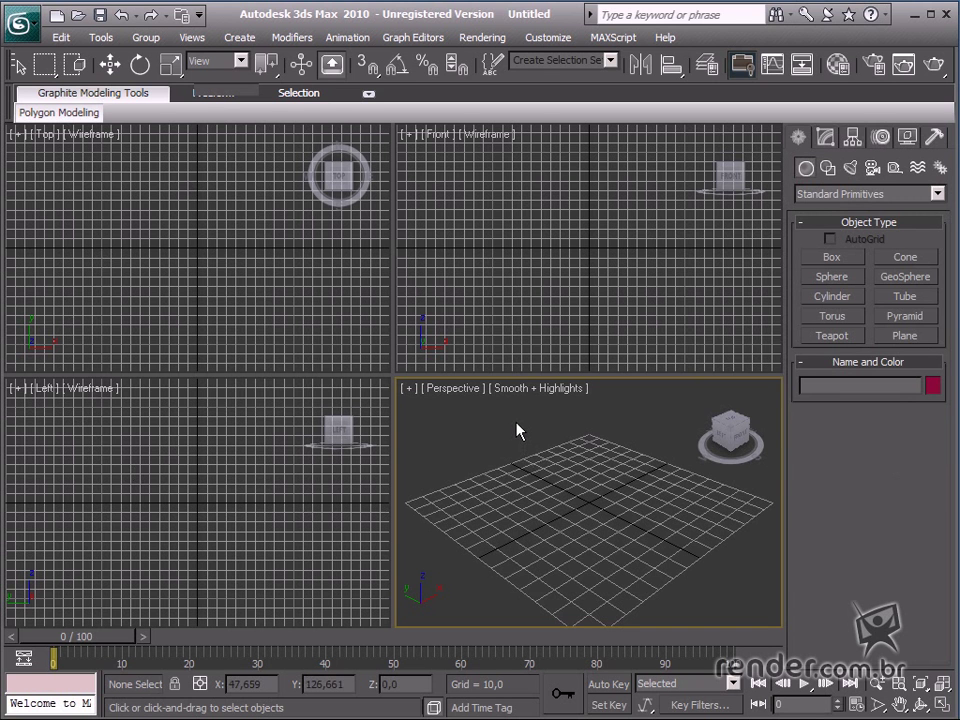
- Navigate the Perspective view by panning, zooming in and orbiting around its empty grid
middle_click_drag(596, 510, 583, 501)
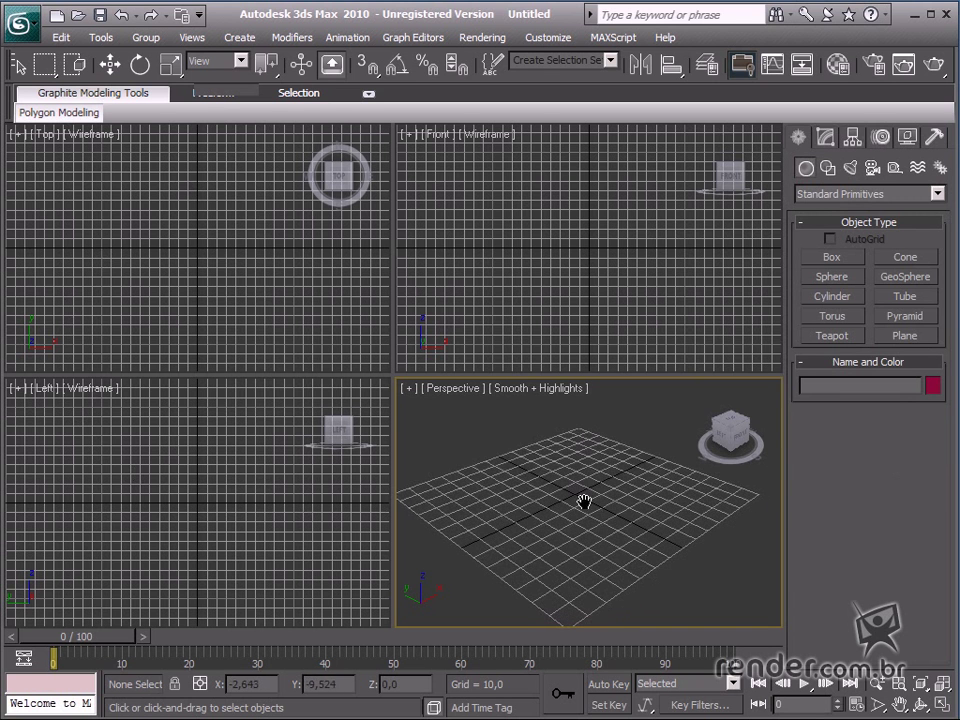
left_click(877, 684)
left_click_drag(590, 530, 604, 508)
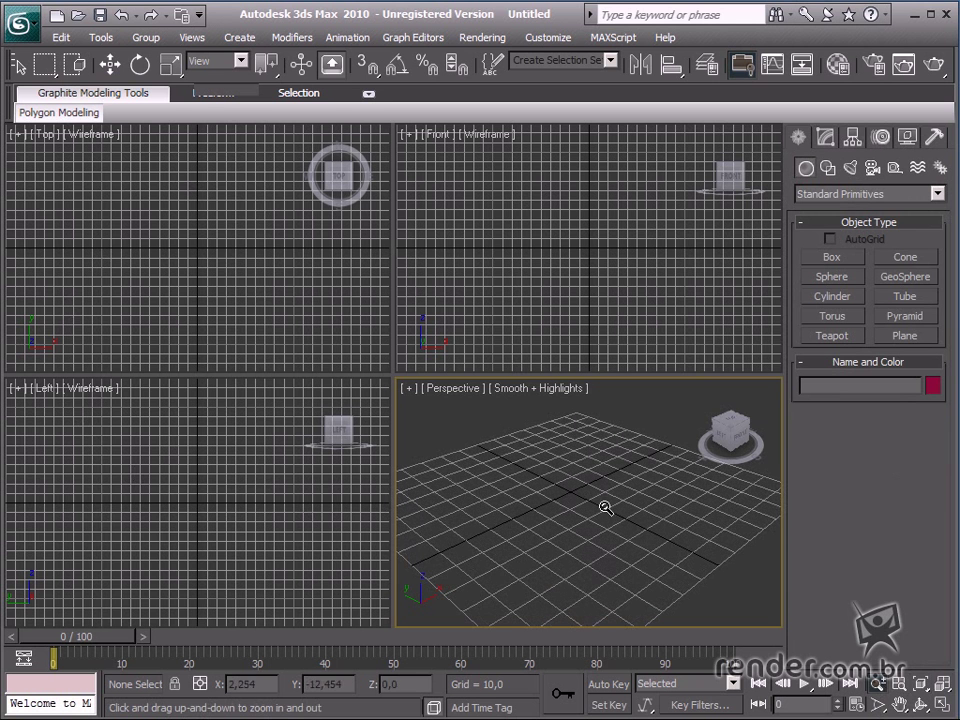
left_click(897, 702)
left_click_drag(692, 563, 703, 574)
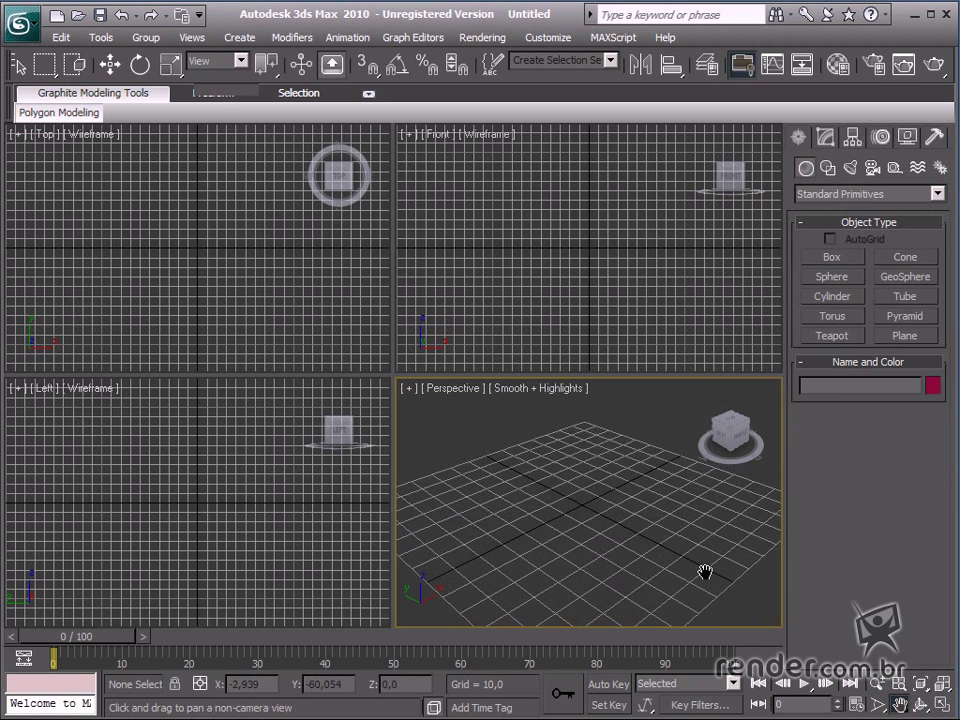
left_click(920, 704)
left_click_drag(671, 505, 639, 502)
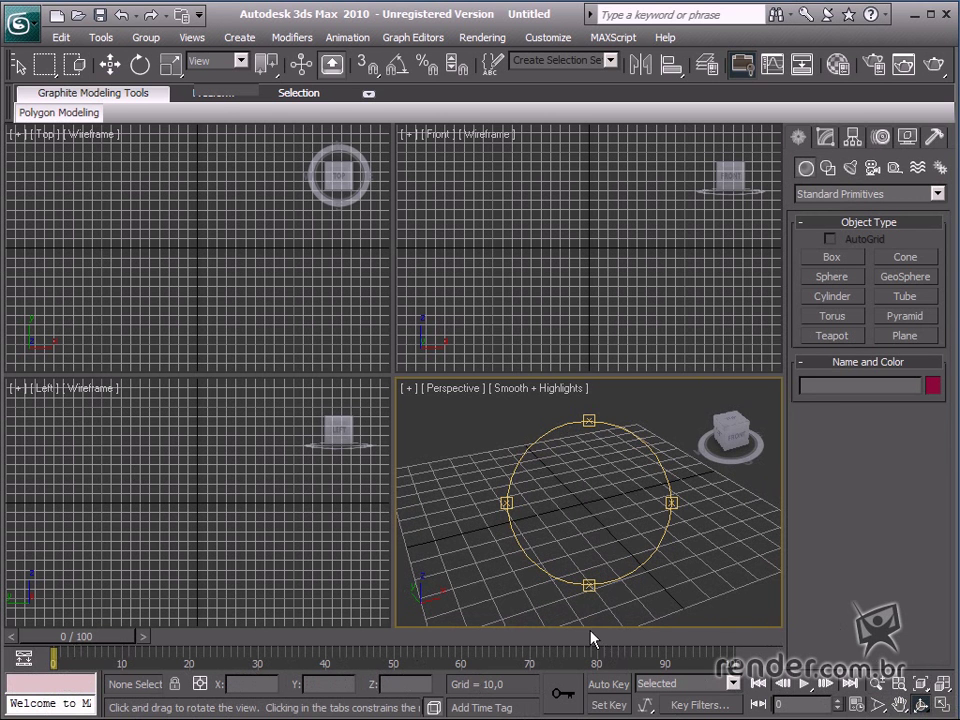
- Zoom out all viewports together, reframe them with Zoom Extents and Zoom Extents All, and widen the Perspective view's field of view
left_click(898, 683)
left_click_drag(622, 489, 621, 553)
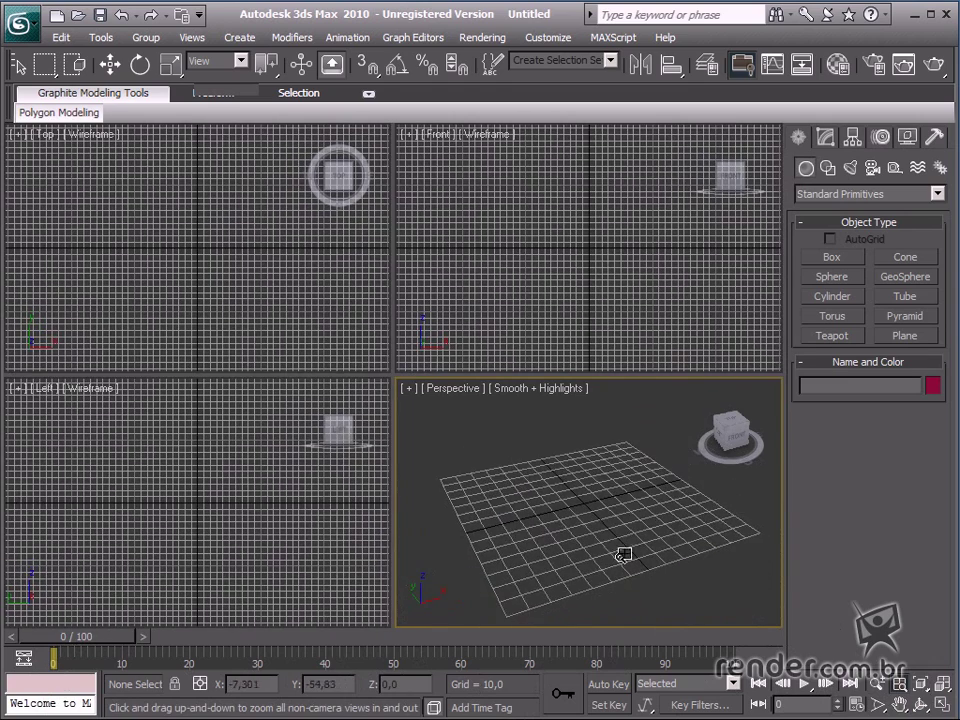
left_click(925, 685)
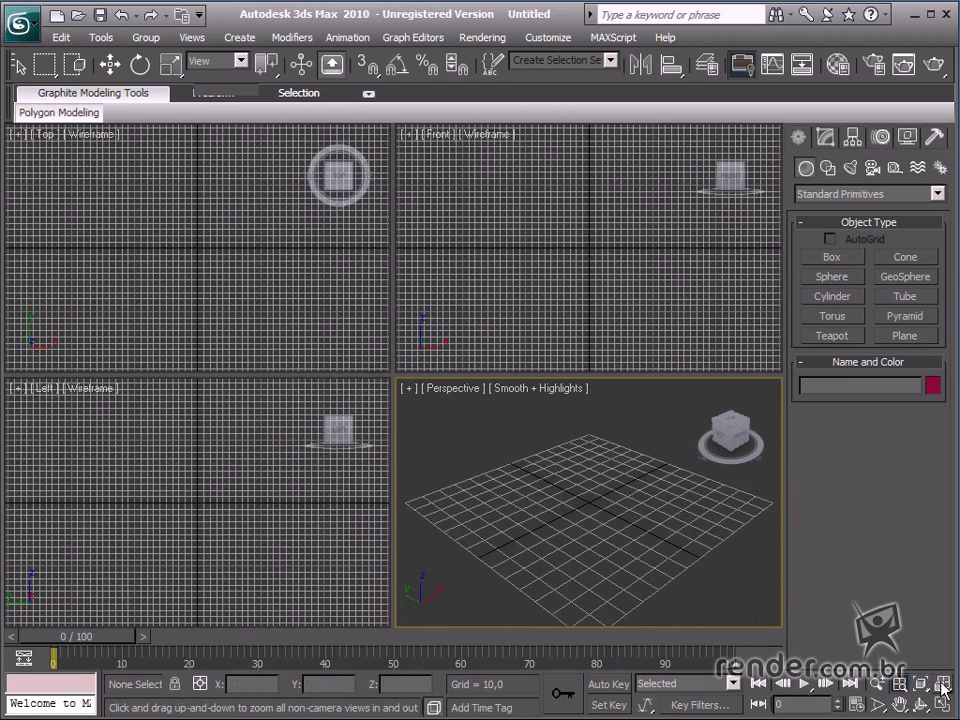
left_click(943, 687)
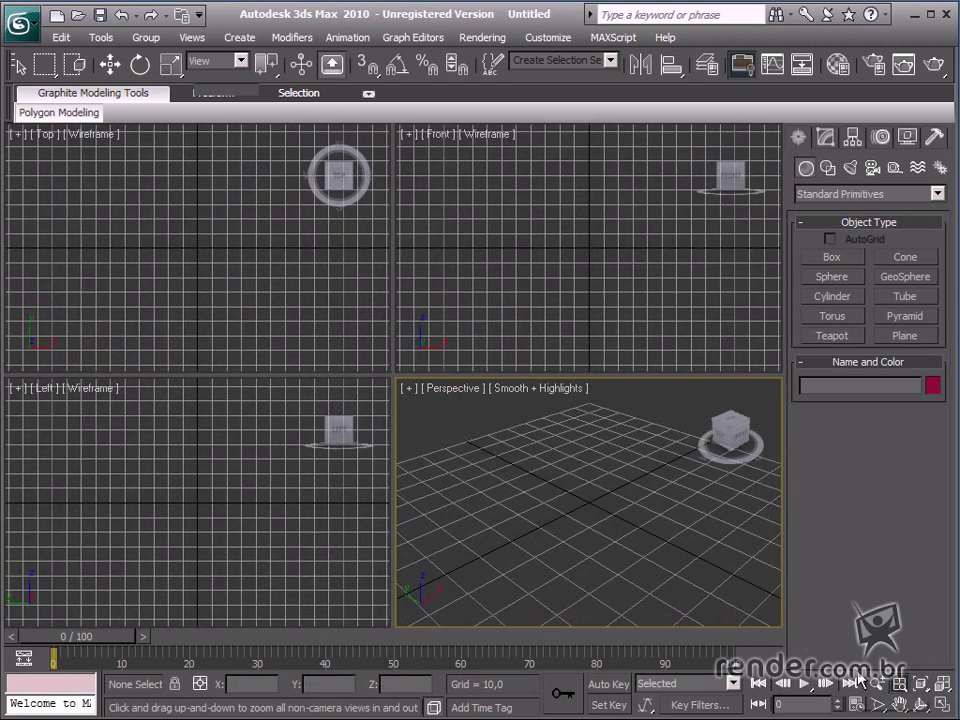
key("ctrl+w")
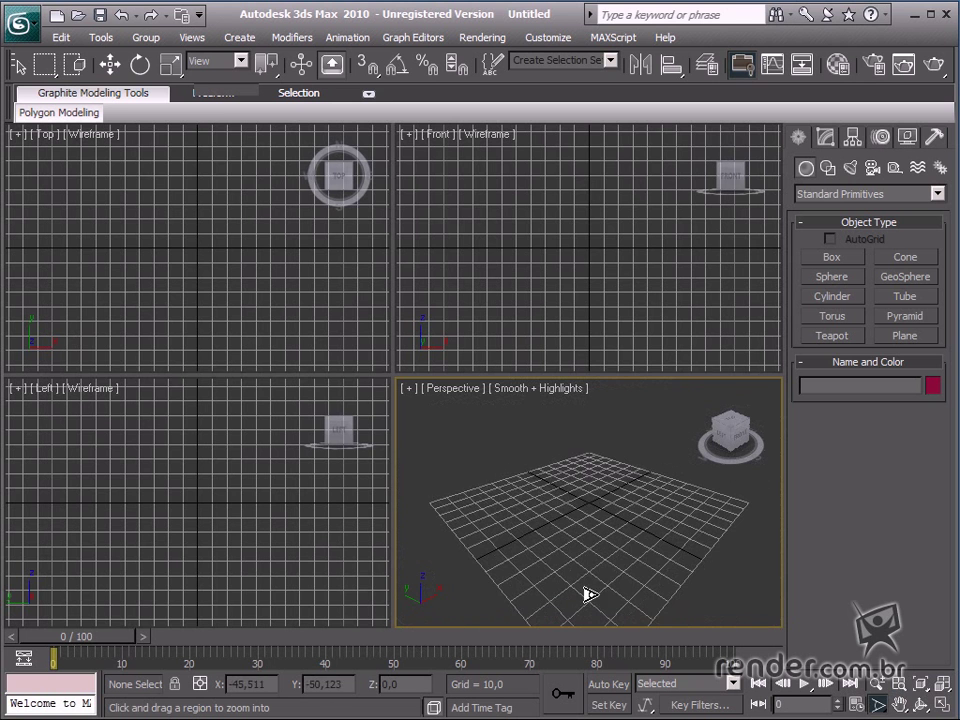